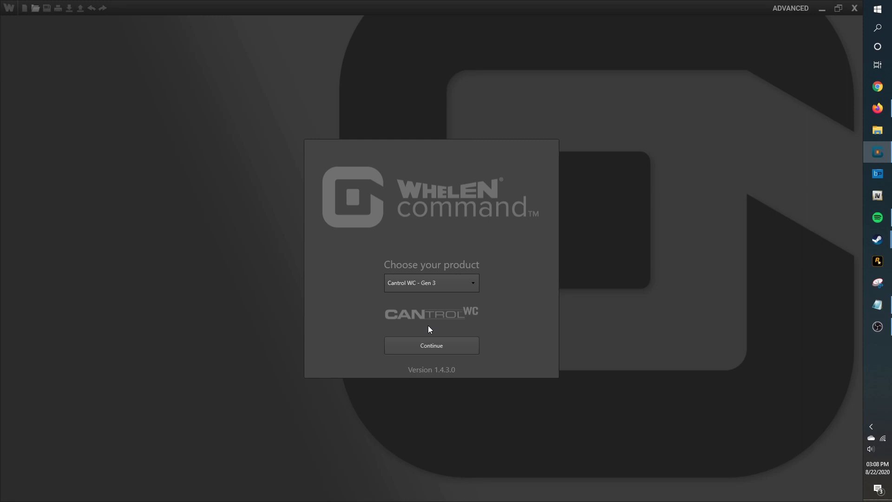
Select CenCom Core as the product in the product dropdown
key(Down)
Continue with 21 and Slide WCX, Arges ProFocus and Arges Control Head added as hardware
click(445, 344)
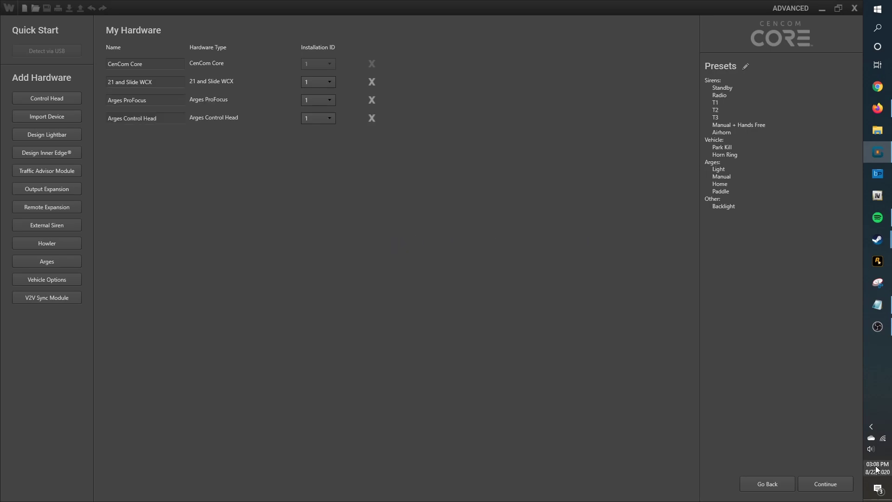
click(818, 484)
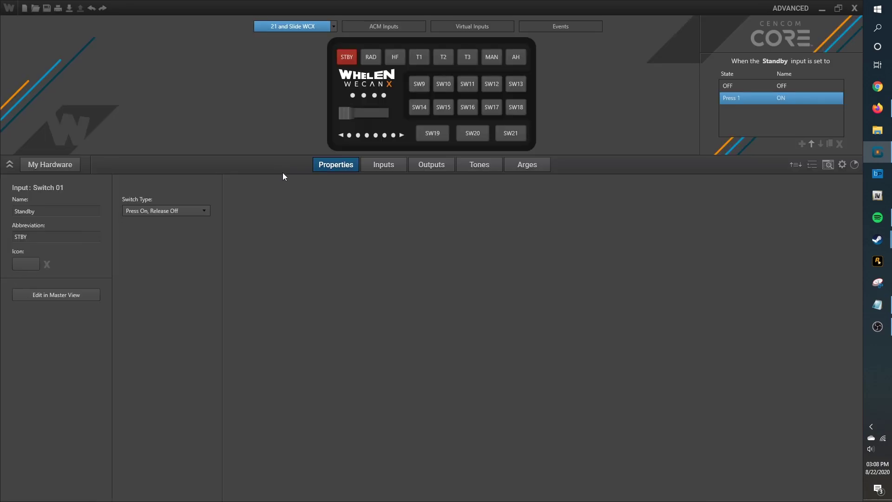
Add two new virtual inputs named VI Arges Pan and VI Arges Tilt
click(464, 24)
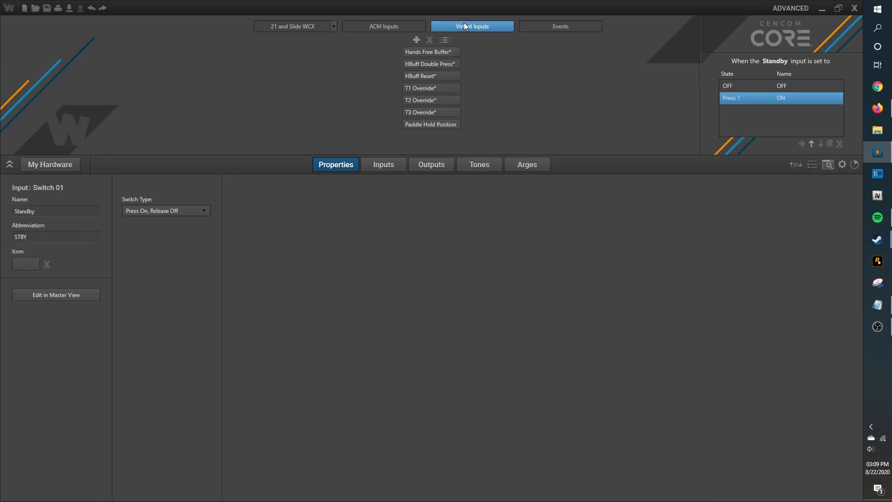
click(417, 40)
click(37, 211)
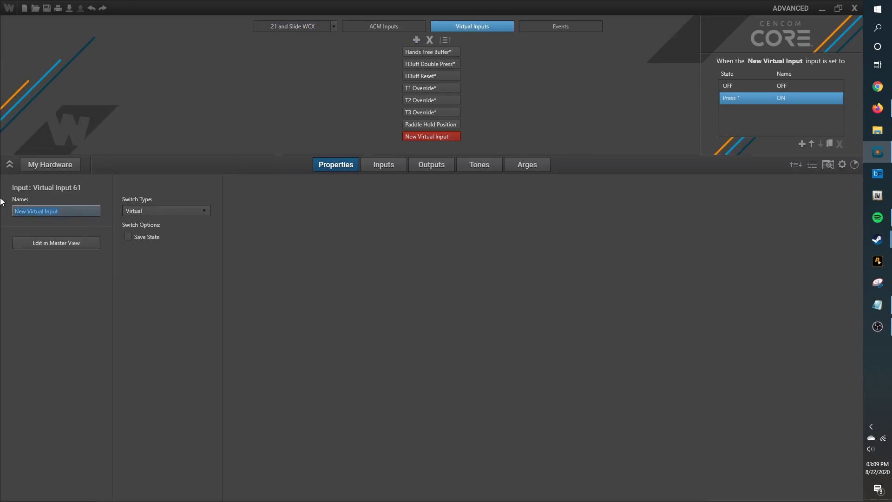
text(VI Arges Pan)
key(Return)
click(416, 40)
click(78, 211)
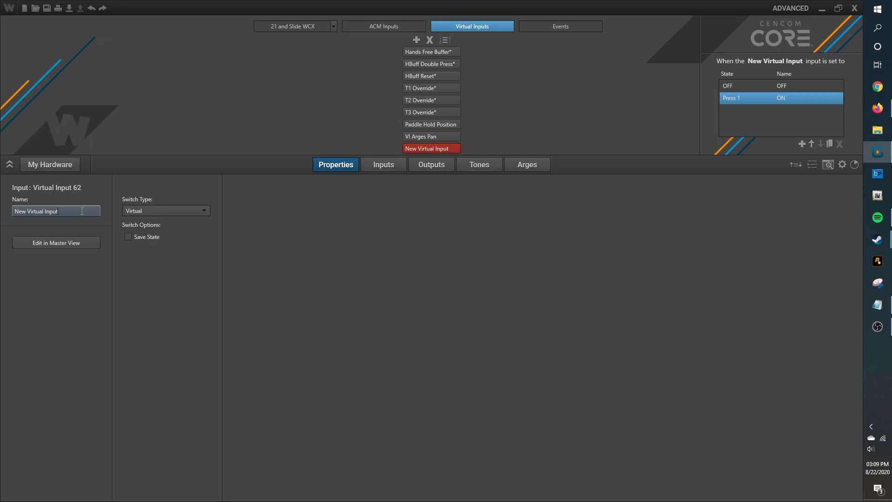
text(VI Arges Tilt)
key(Return)
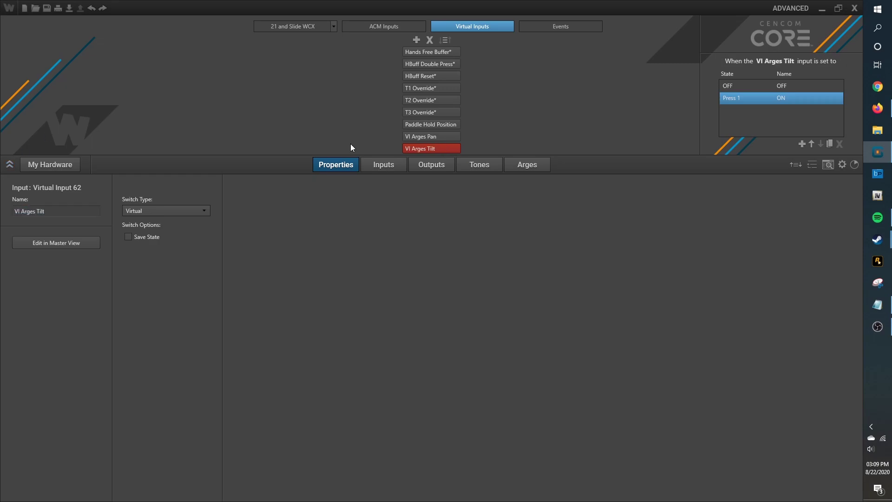
Set both VI Arges Pan and VI Arges Tilt to the Cycling switch type
click(414, 136)
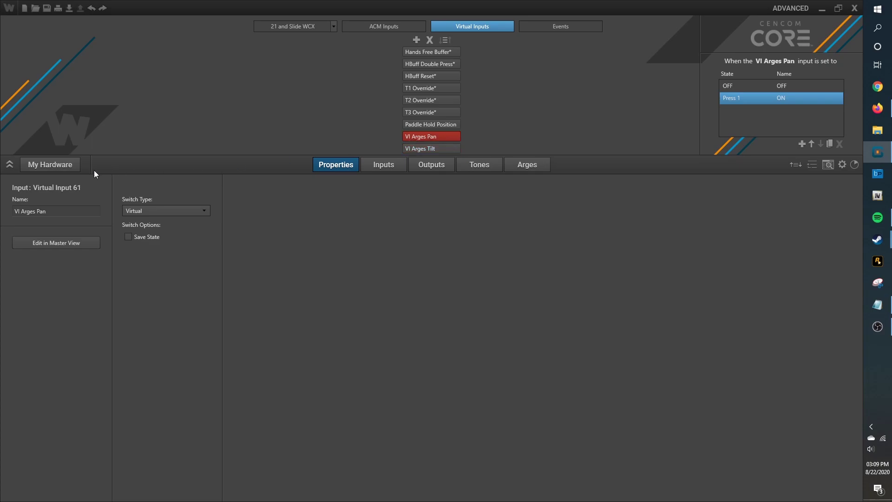
click(172, 212)
click(162, 239)
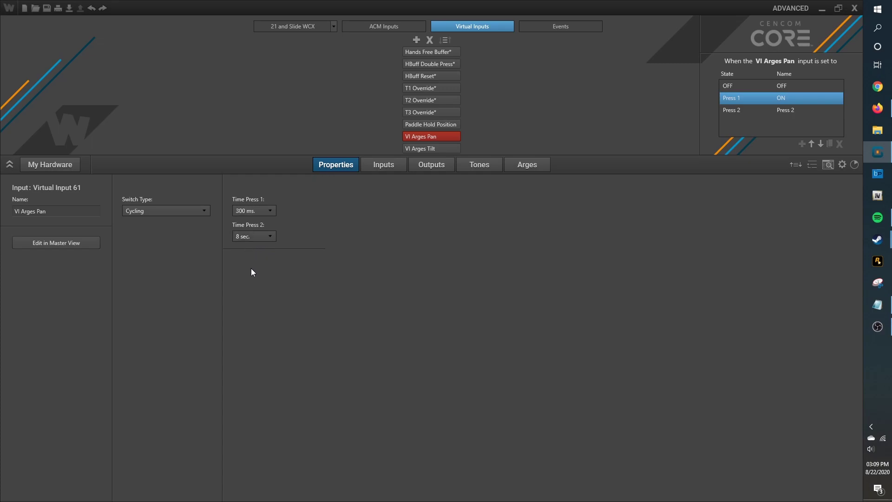
click(446, 149)
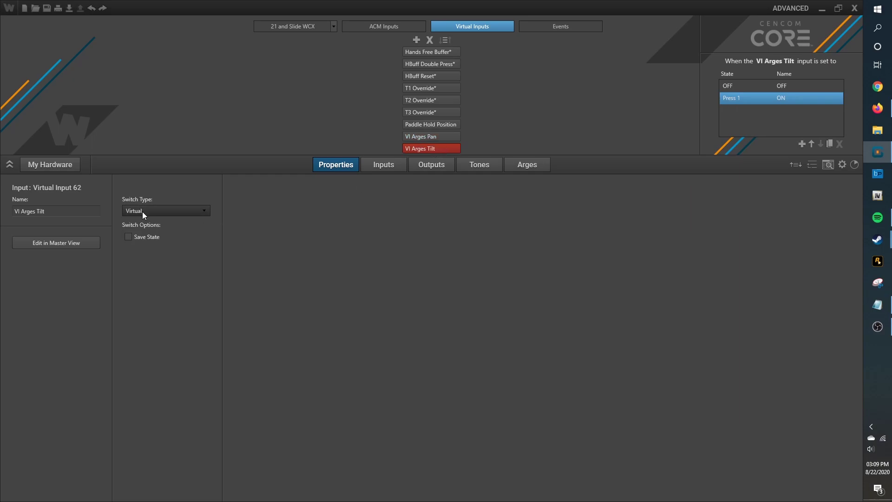
click(142, 210)
click(145, 242)
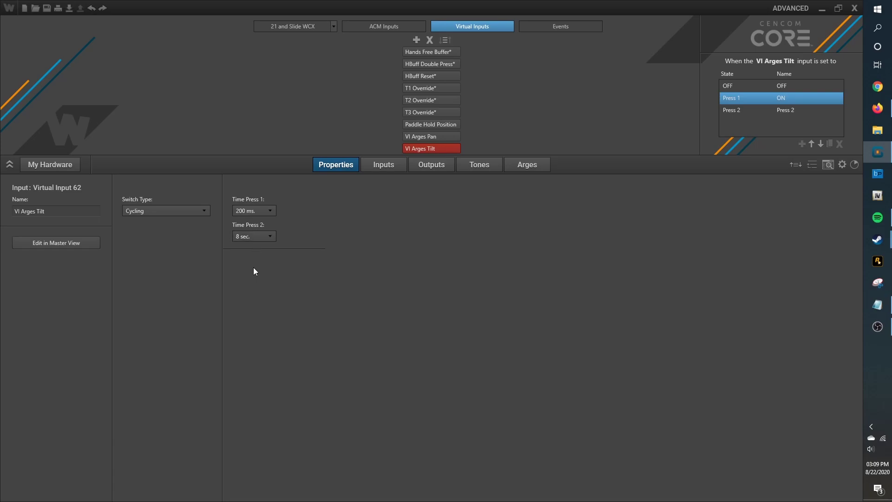
On the Arges tab, make VI Arges Pan's Press 1 pan to -25° and rename it Left
click(426, 136)
click(524, 167)
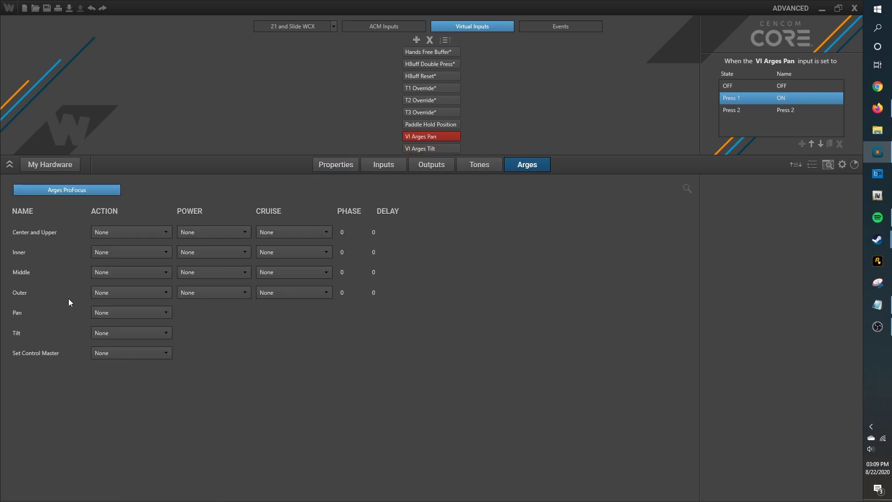
click(76, 313)
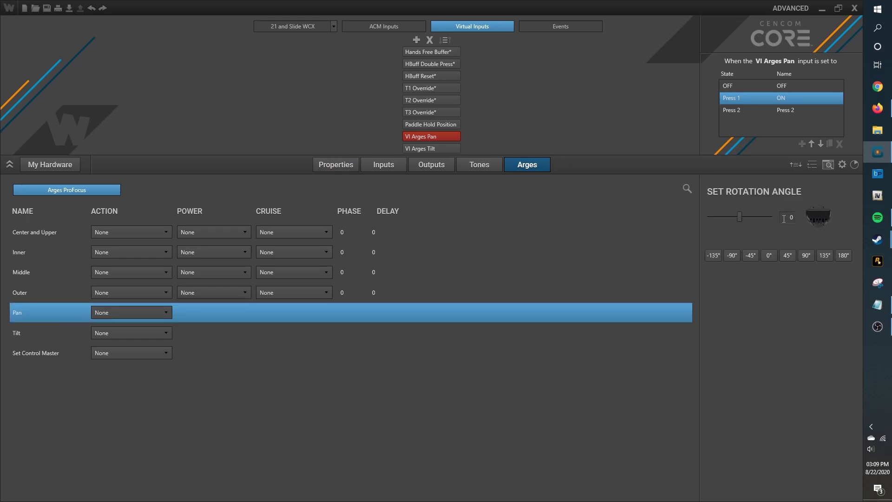
click(784, 219)
text(-25)
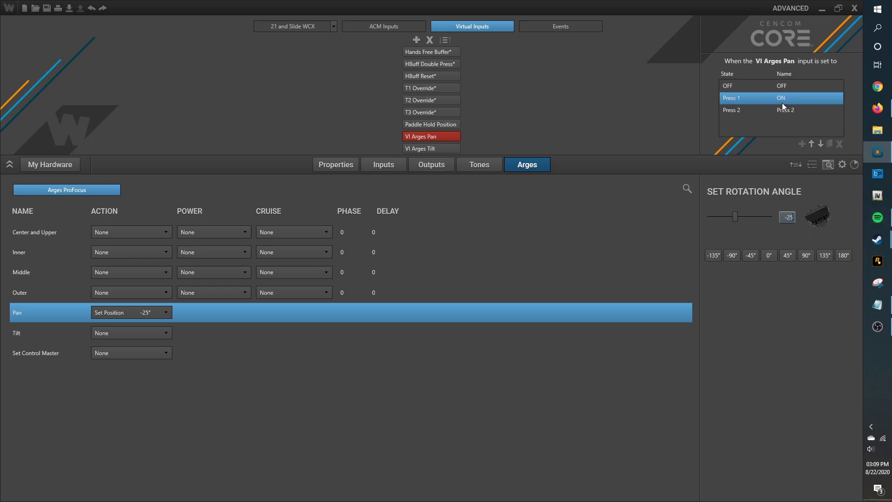
double_click(782, 103)
text(Left)
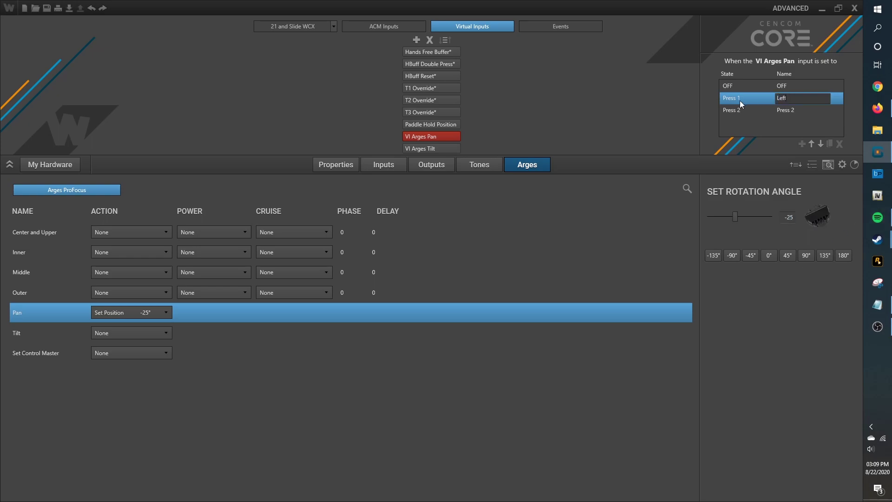
click(751, 112)
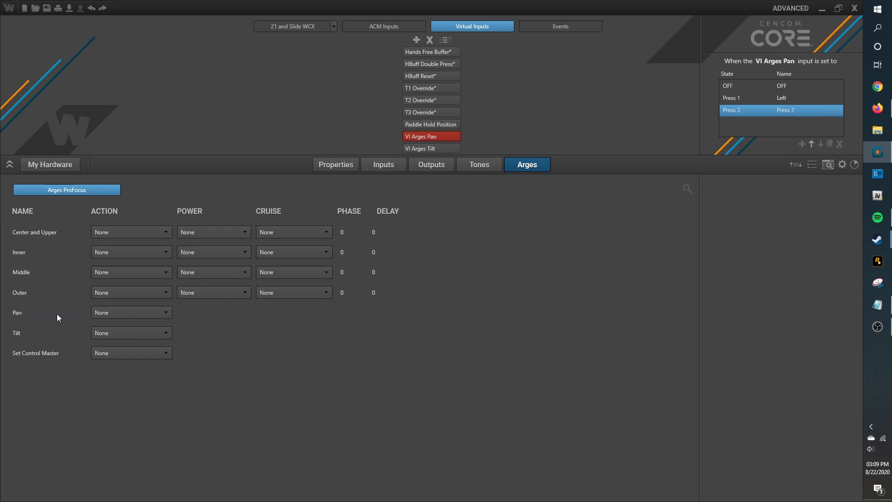
Make Press 2 pan to 25° and rename it Right
click(57, 314)
click(781, 216)
text(25)
double_click(739, 115)
text(Right)
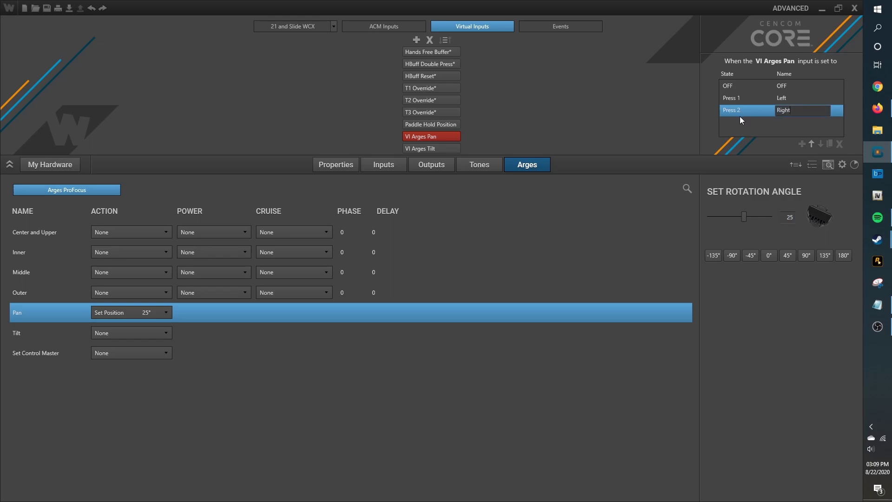
key(Return)
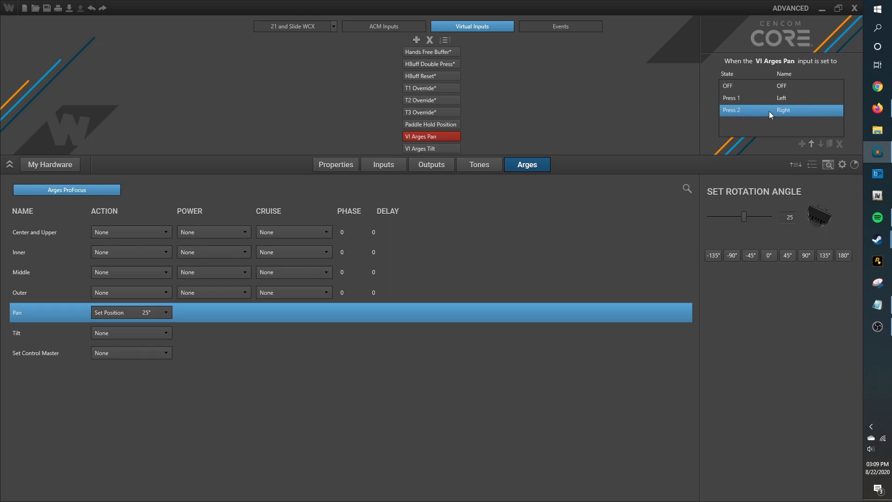
Turn on all four light zones for both the Left and Right states
click(755, 96)
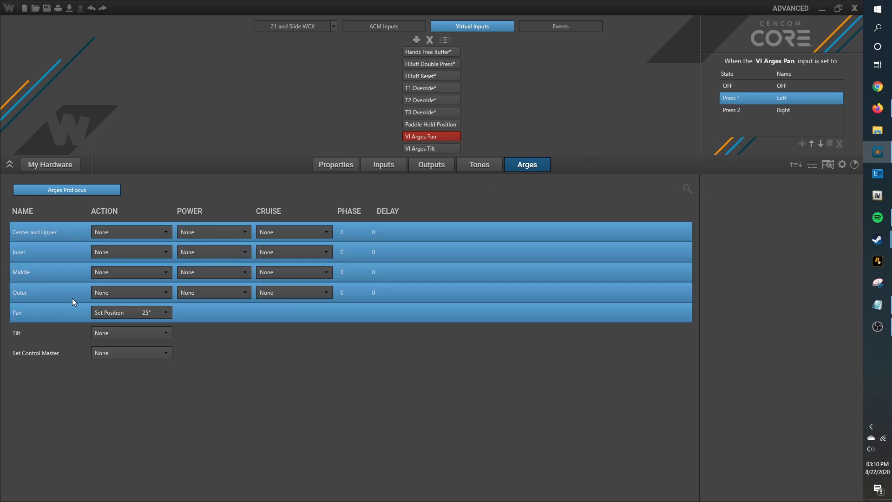
click(69, 295)
shift+click(82, 232)
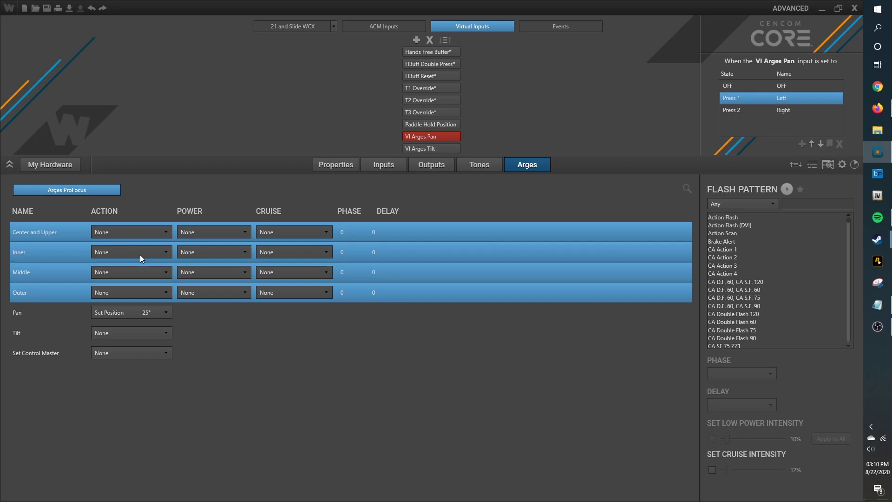
scroll(126, 253, down, 1)
click(753, 109)
click(65, 230)
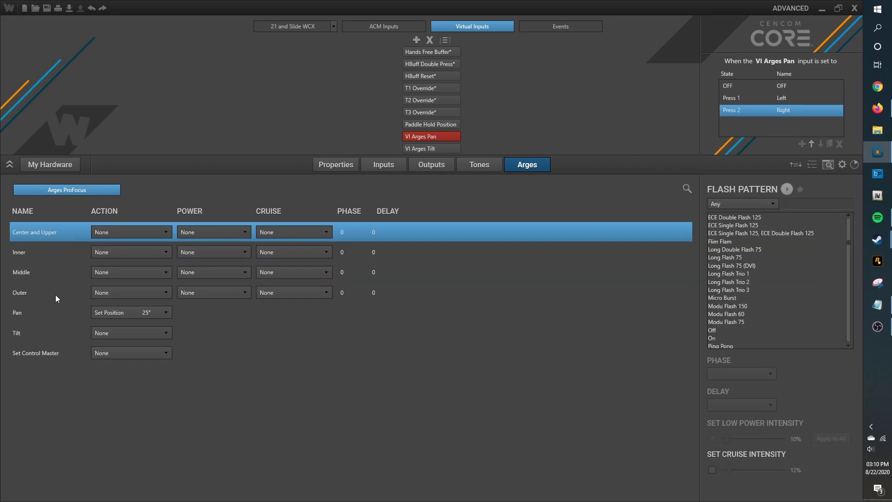
shift+click(54, 294)
scroll(129, 227, down, 1)
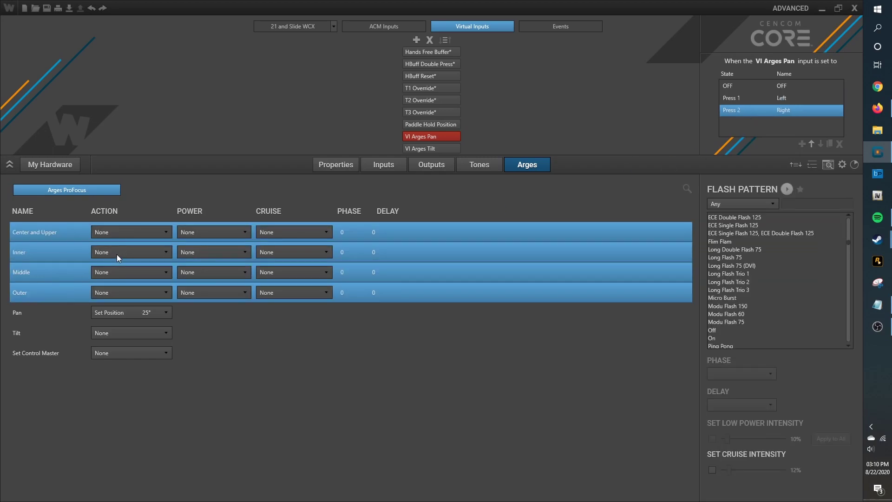
Rename VI Arges Tilt's Press 1 and Press 2 states to Up and Down
click(443, 150)
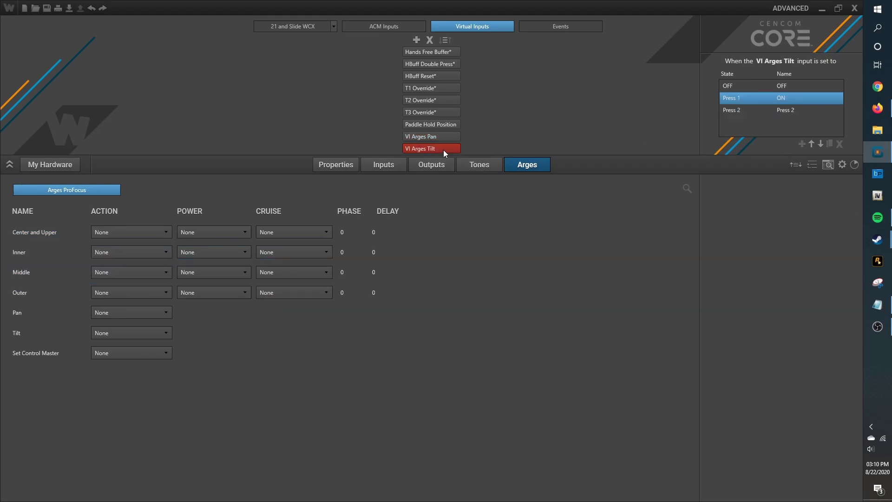
click(796, 95)
text(Up)
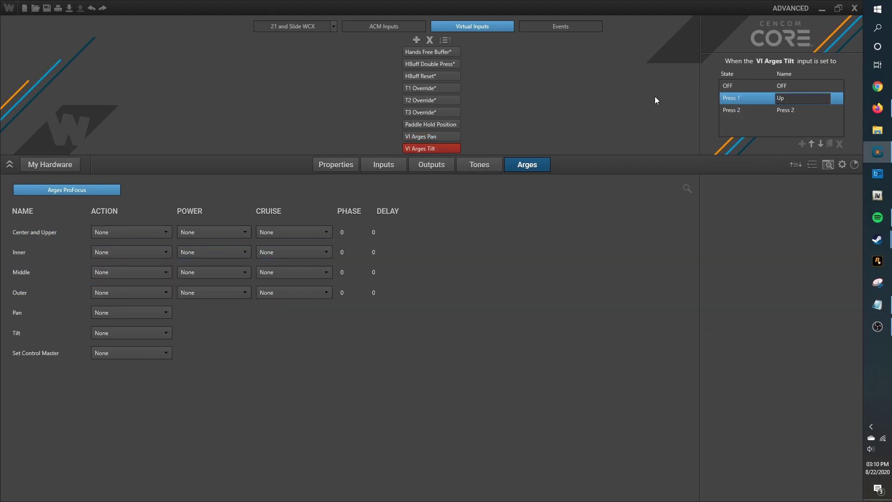
key(Return)
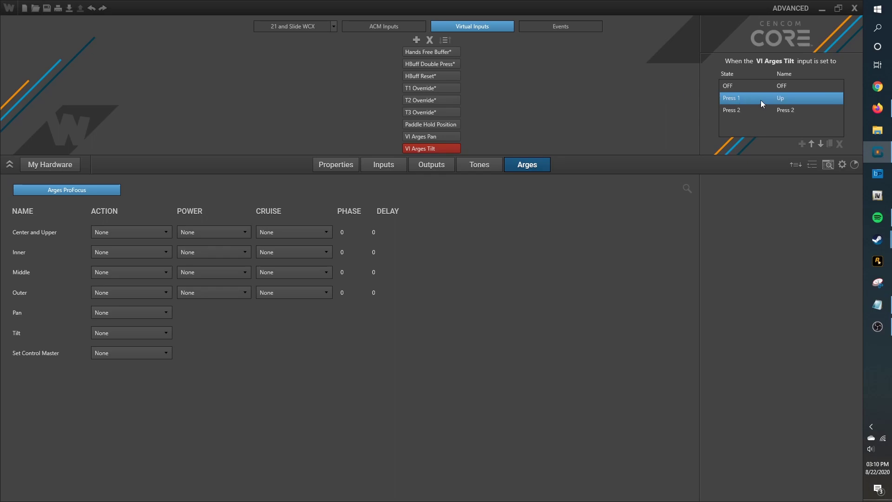
click(790, 110)
text(Down)
key(Return)
Make the Up state tilt the Arges to 10° with all four light zones turned on
click(43, 334)
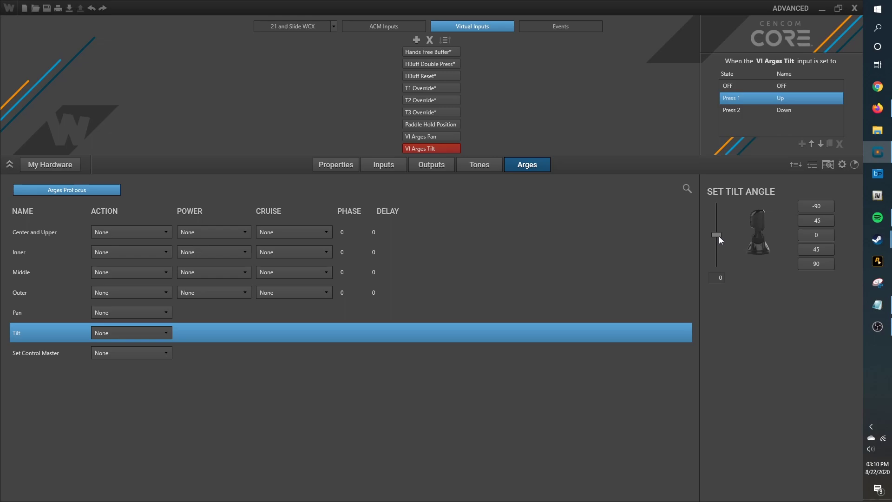
drag(719, 236, 718, 237)
click(717, 276)
text(10)
key(Return)
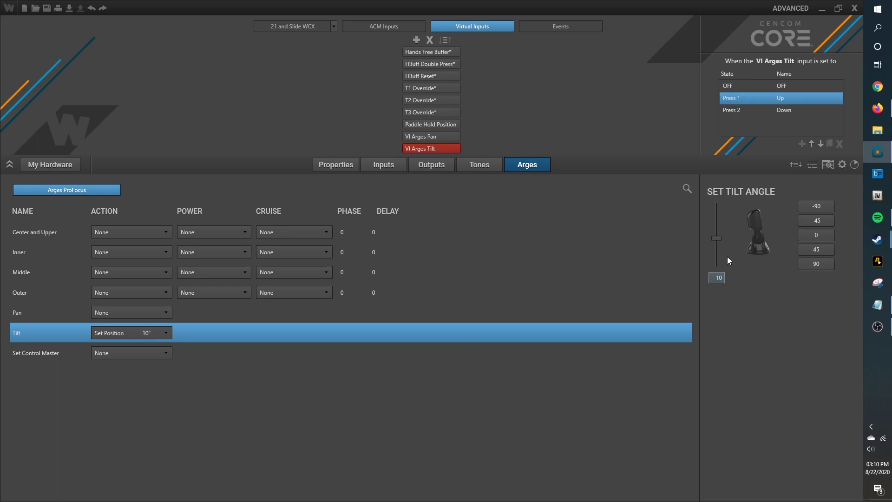
click(431, 448)
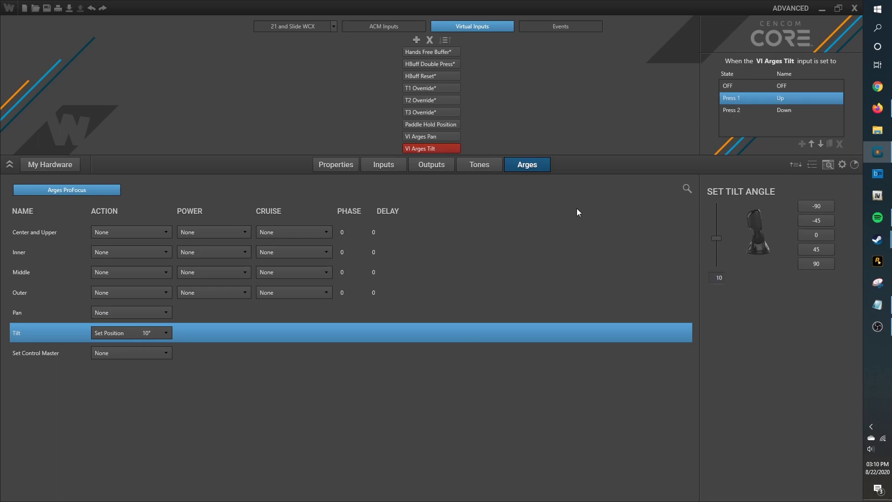
click(69, 237)
shift+click(64, 288)
click(110, 293)
click(122, 314)
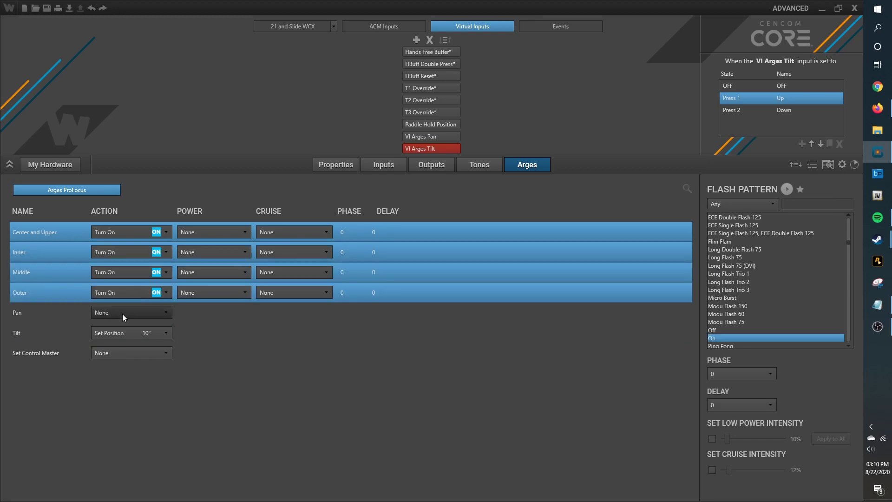
Make the Down state tilt to -10° with all four light zones turned on
click(757, 108)
click(47, 335)
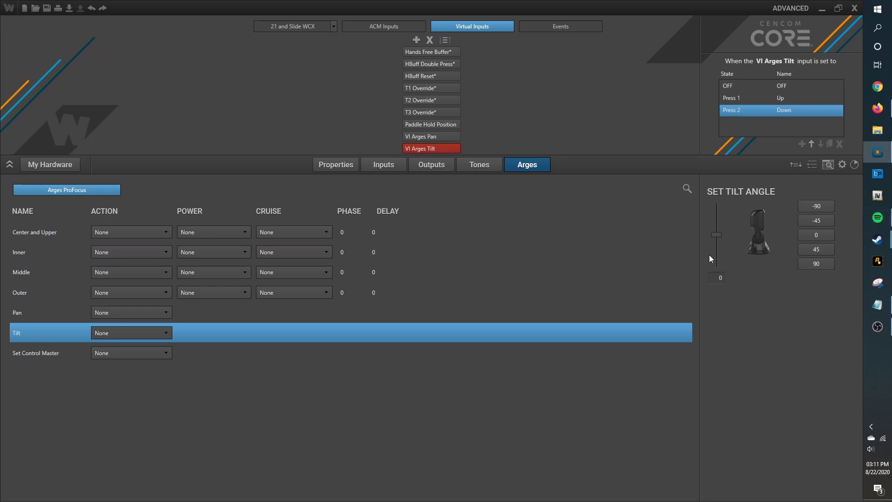
click(717, 281)
text(-10)
key(Return)
key(Up)
key(Up)
shift+click(65, 232)
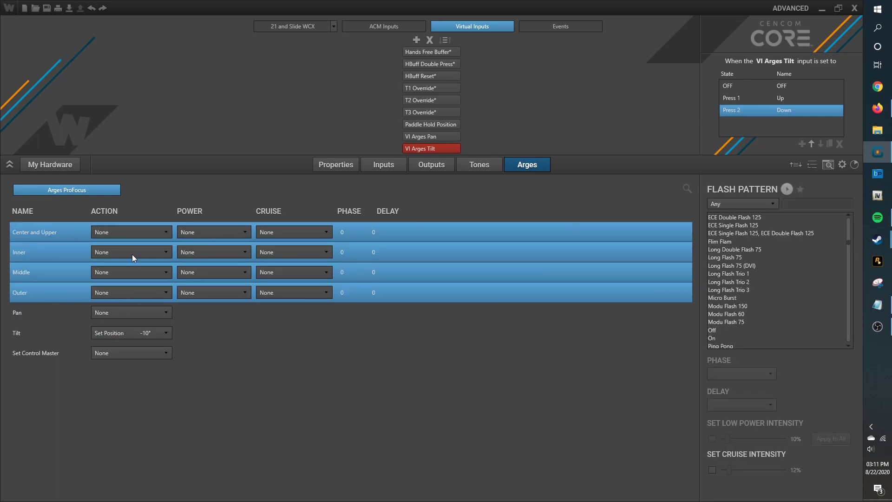
scroll(132, 254, down, 1)
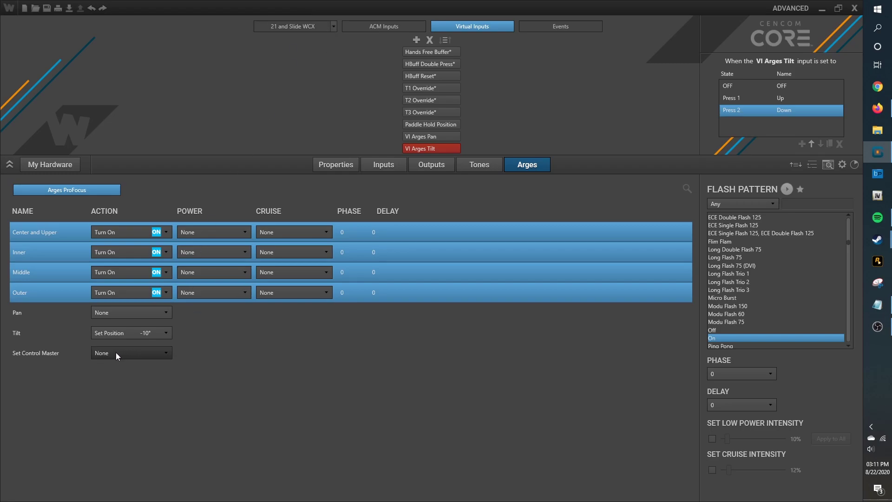
Select Switch 15 on the 21 and Slide WCX panel and list its virtual inputs
click(308, 30)
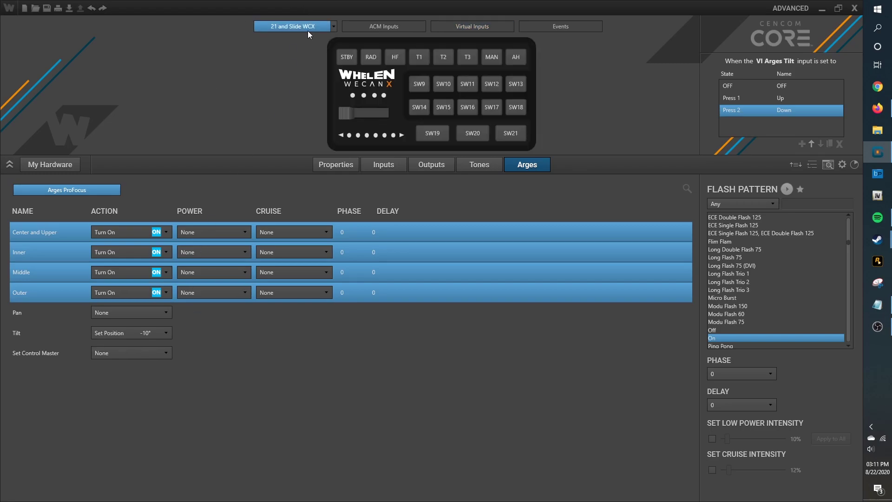
click(435, 108)
click(379, 166)
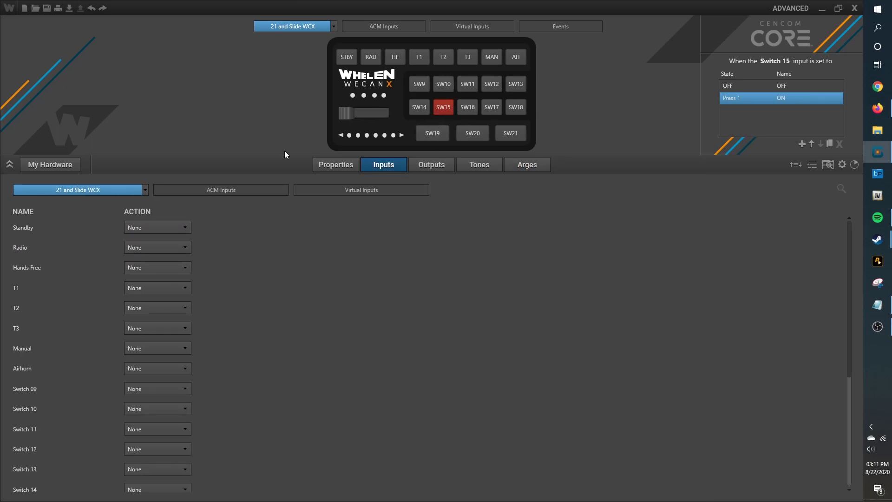
click(374, 190)
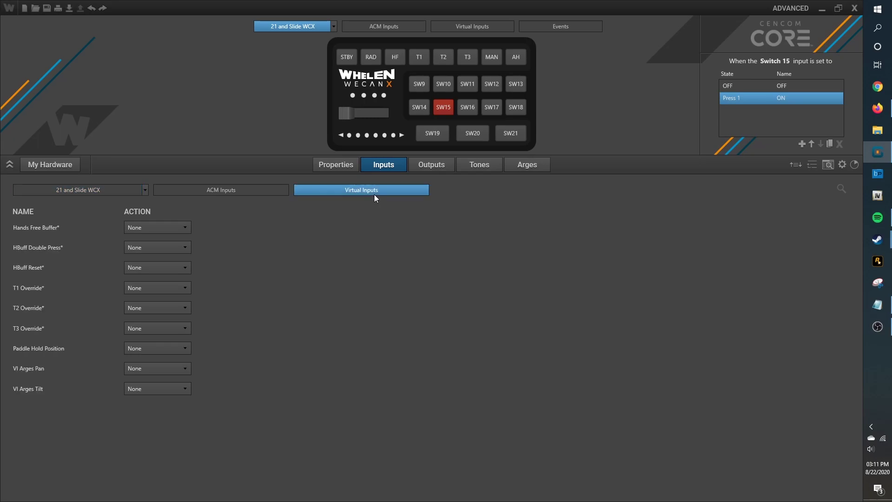
Have Switch 15 set VI Arges Pan to Left and VI Arges Tilt to Up
click(46, 374)
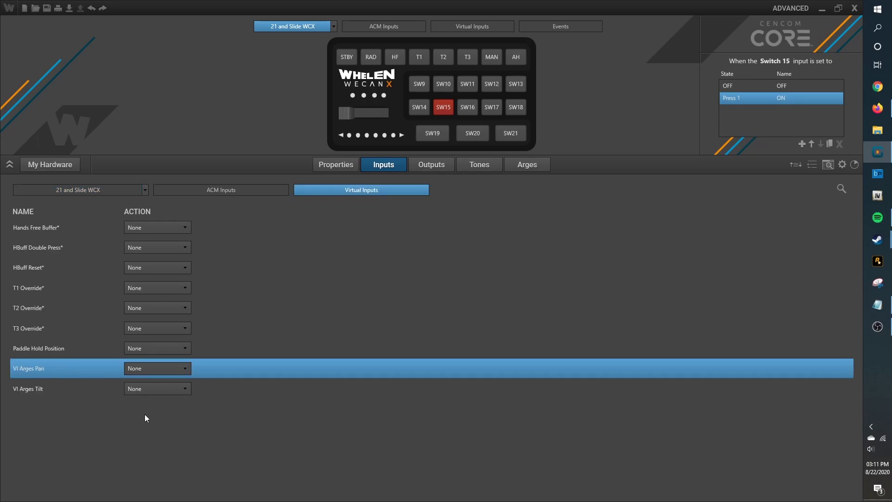
key(Down)
click(89, 389)
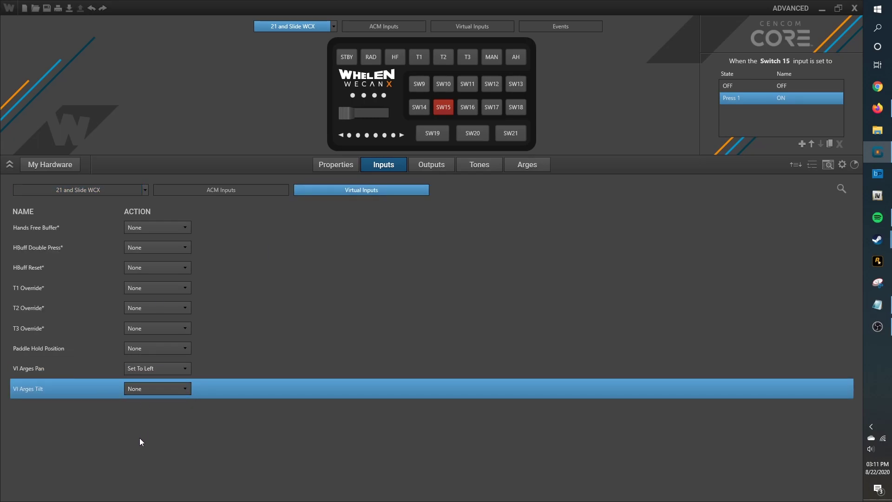
key(Down)
click(88, 369)
click(79, 389)
click(91, 369)
click(85, 389)
click(84, 368)
click(88, 388)
click(485, 30)
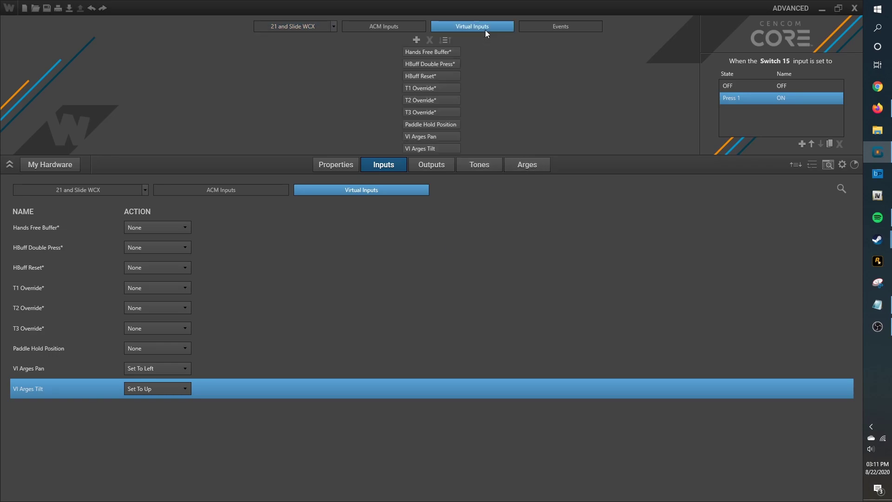
For VI Arges Pan's OFF state, set the Arges Control Head Home input to ON
click(430, 136)
click(763, 86)
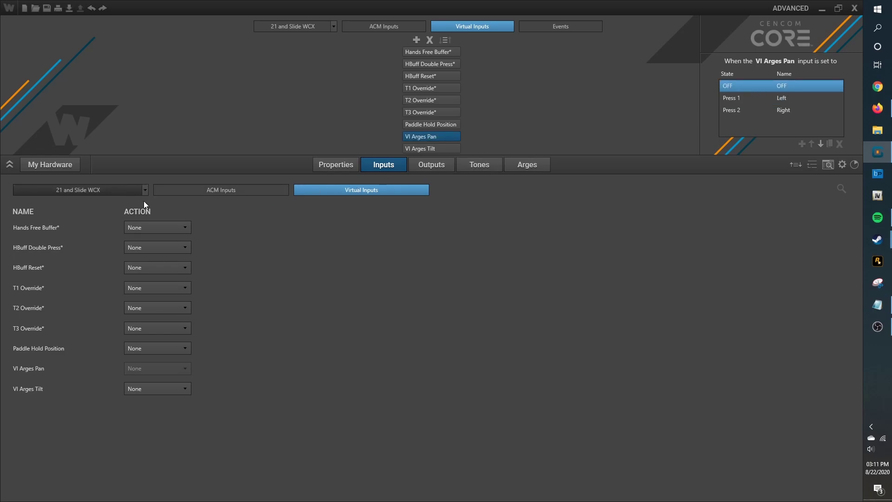
click(137, 214)
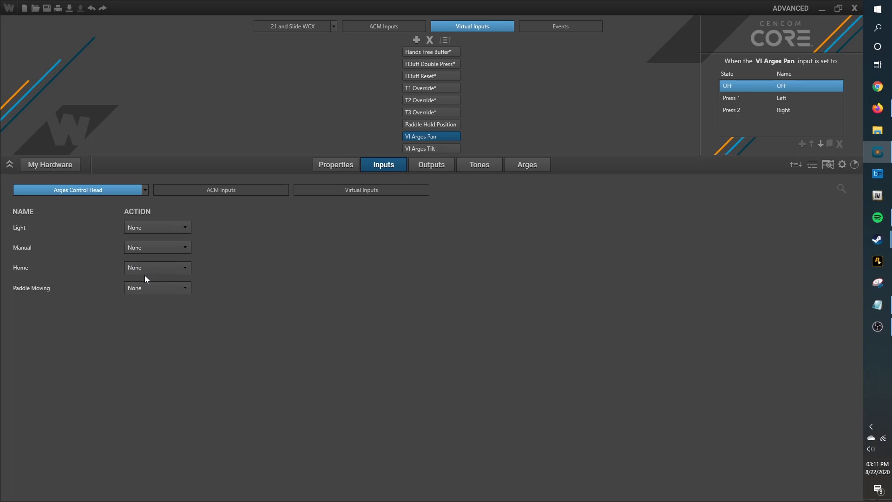
click(146, 314)
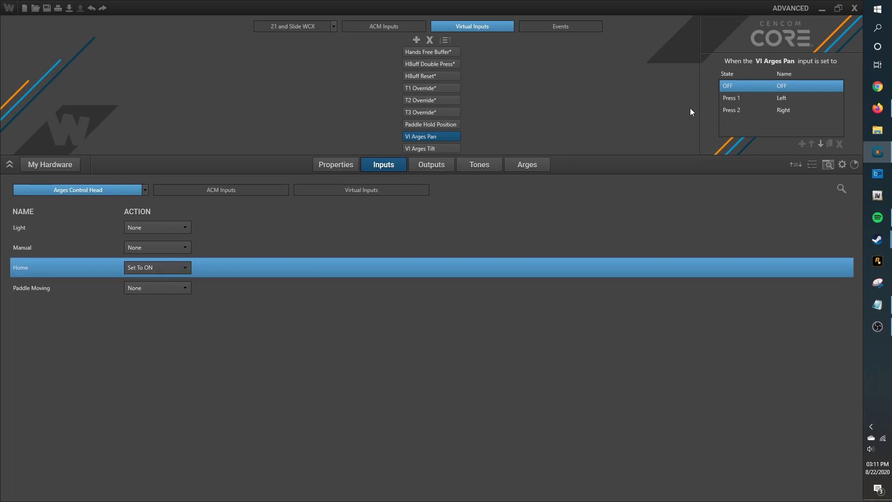
click(435, 149)
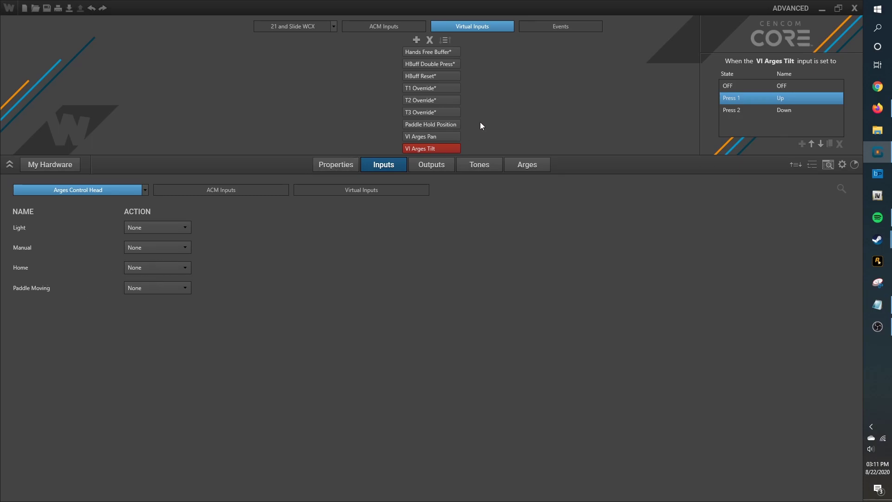
click(438, 136)
click(751, 91)
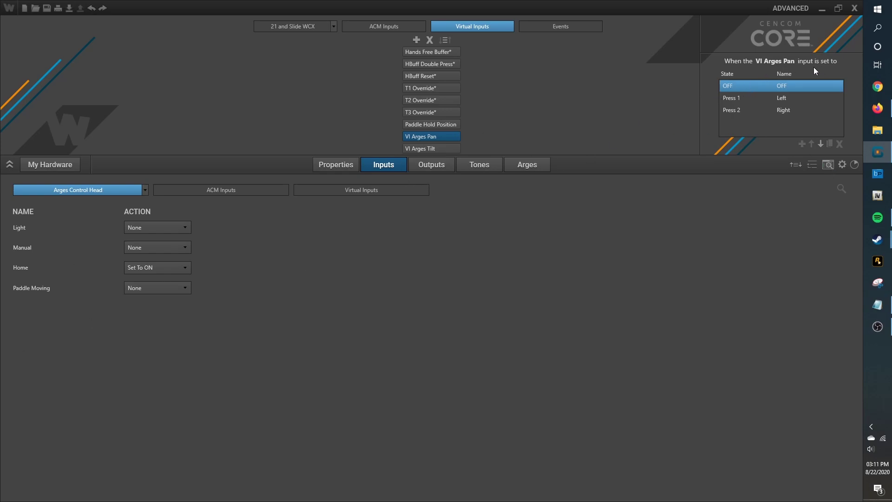
click(61, 274)
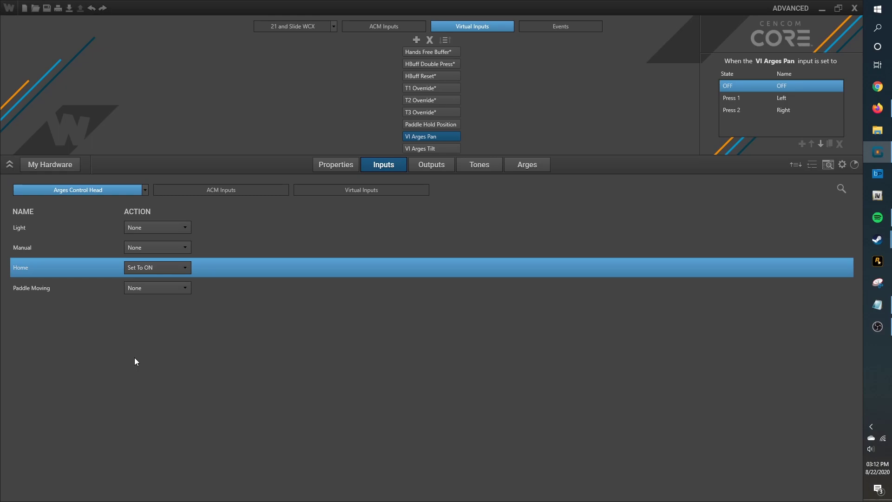
click(545, 168)
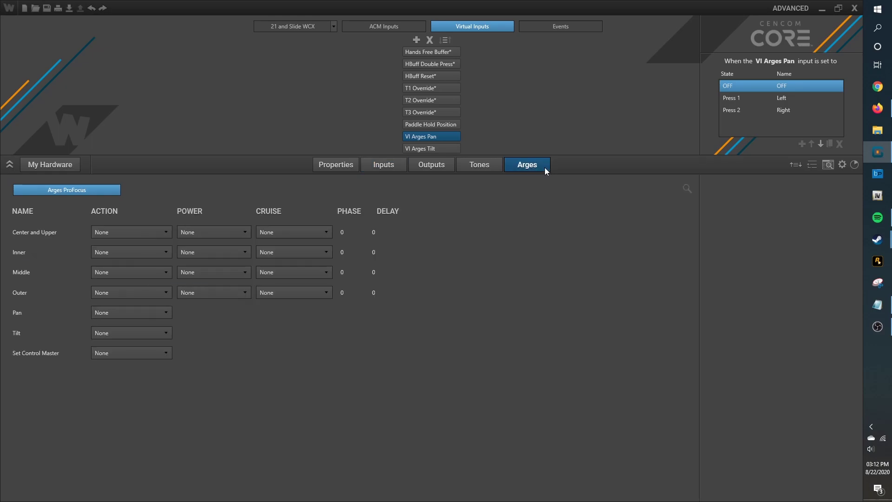
click(65, 314)
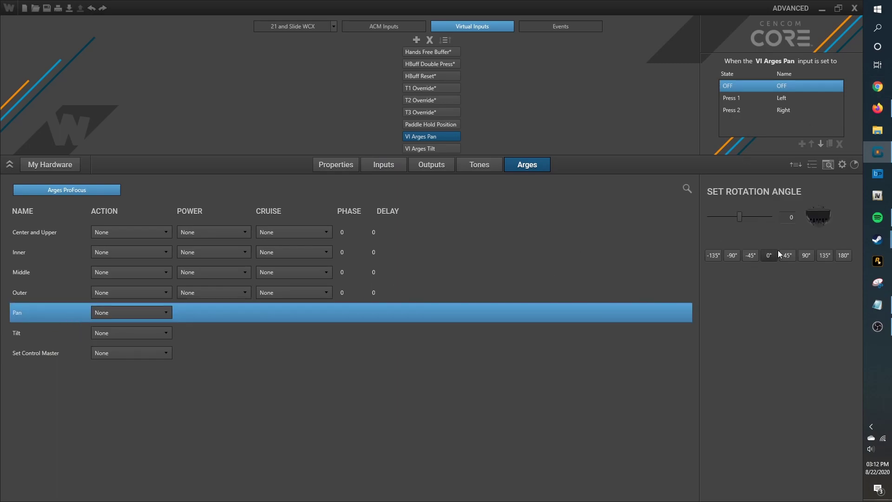
click(843, 256)
click(38, 334)
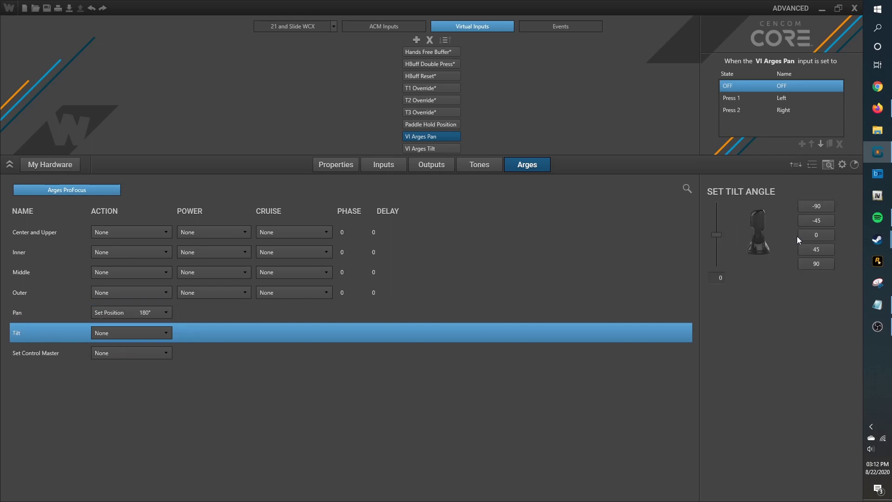
click(821, 206)
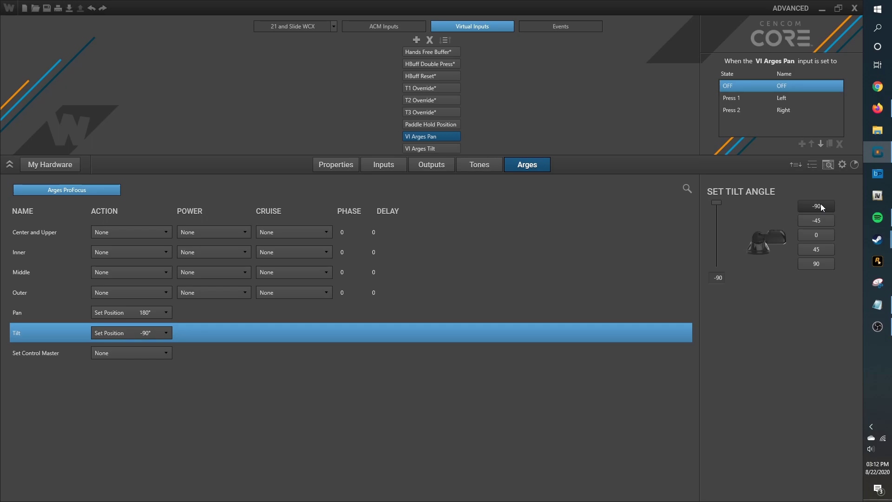
click(825, 236)
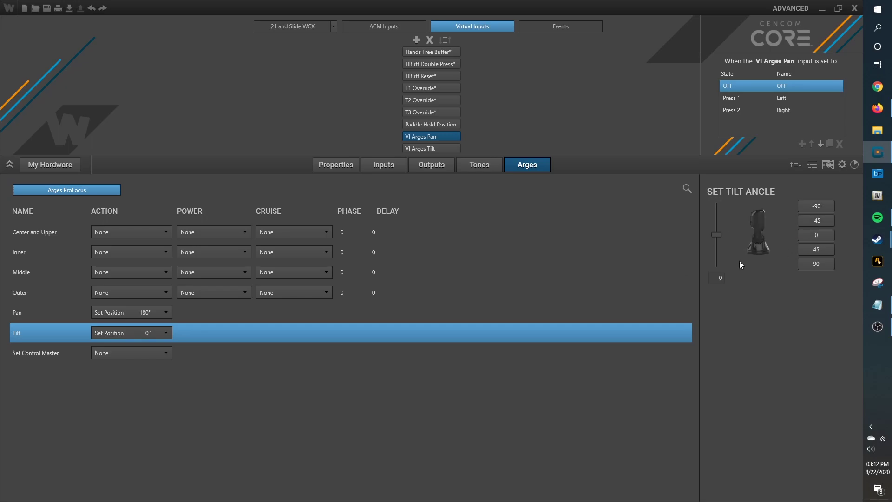
click(108, 330)
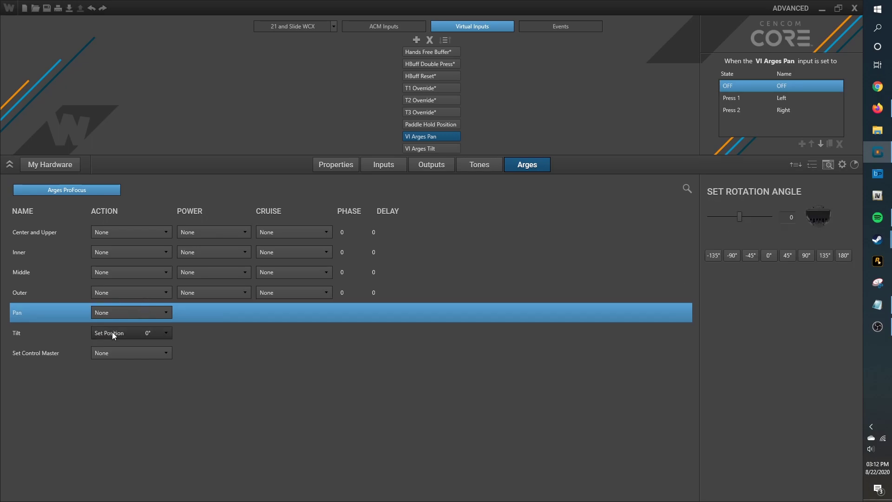
click(112, 342)
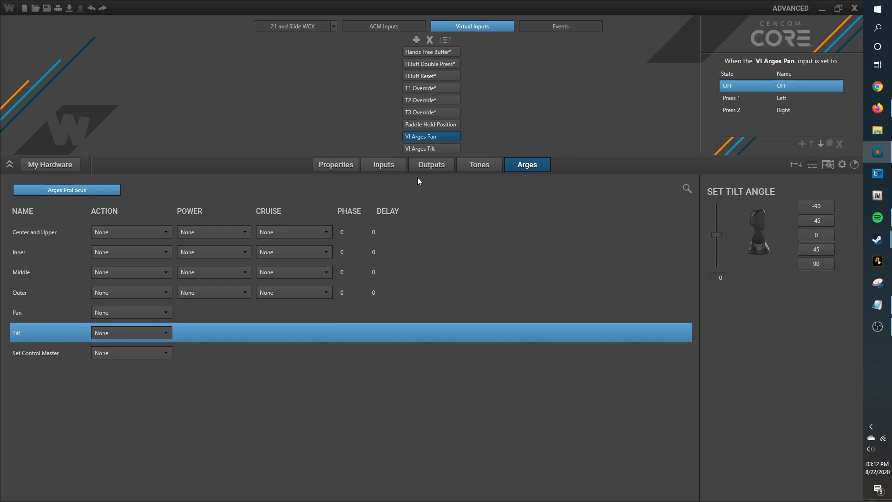
click(371, 161)
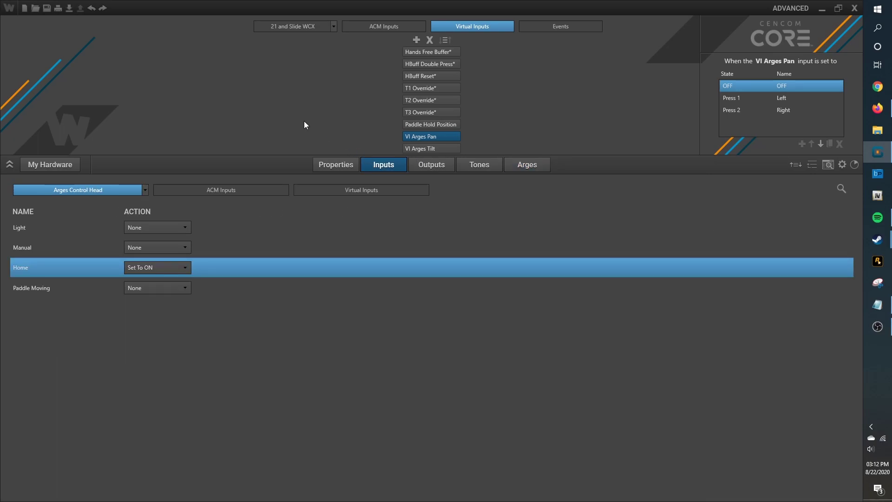